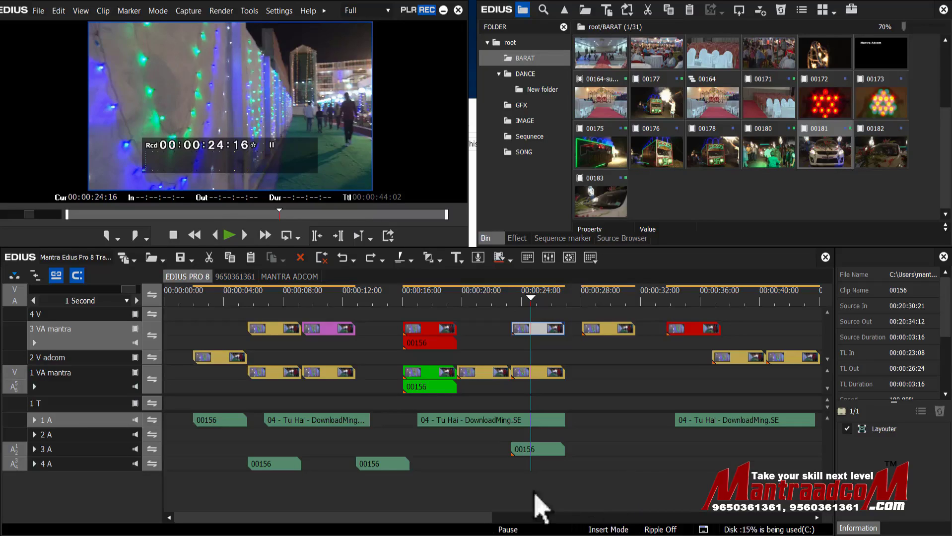
Shift the two yellow clips on track 3 VA later together so the first starts at 00:00:25:10
{"action": "left_click_drag", "start_coordinate": [387, 519], "coordinate": [428, 520]}
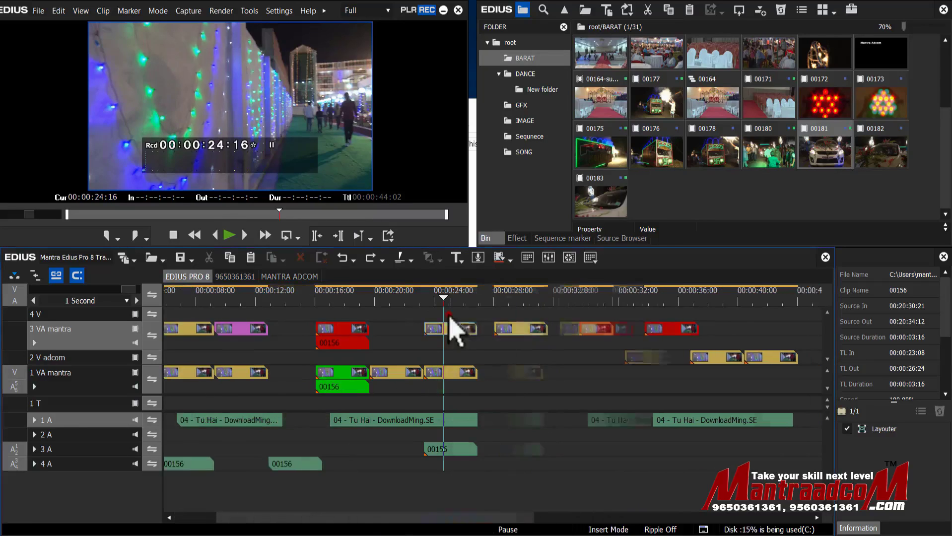
{"action": "left_click", "coordinate": [522, 331]}
{"action": "left_click_drag", "start_coordinate": [504, 326], "coordinate": [483, 349]}
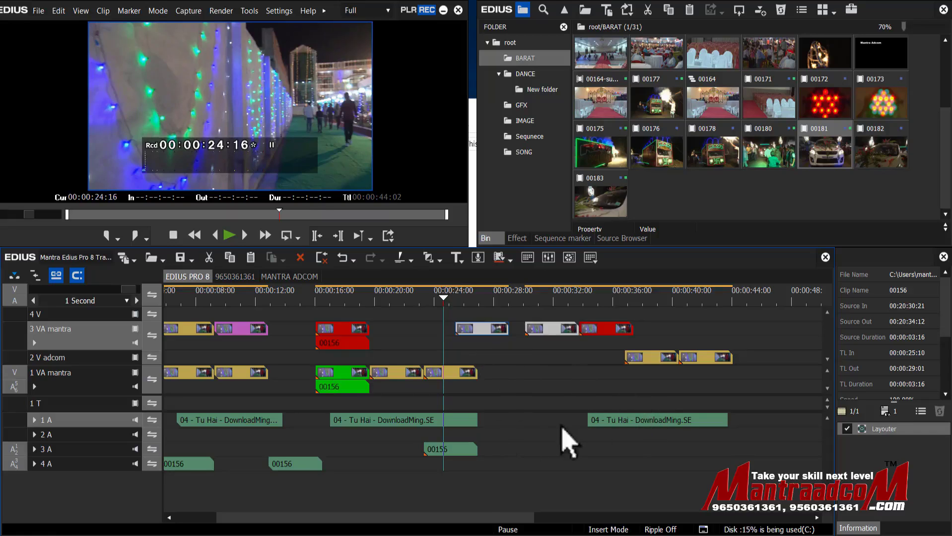
Extend the earlier Tu Hai song clip on 1 A to about 00:00:44:19 and move both 2 V adcom clips to 1 VA from 00:00:29:01
{"action": "left_click_drag", "start_coordinate": [615, 417], "coordinate": [605, 417]}
{"action": "left_click_drag", "start_coordinate": [477, 420], "coordinate": [742, 419]}
{"action": "left_click_drag", "start_coordinate": [703, 354], "coordinate": [649, 366]}
{"action": "left_click_drag", "start_coordinate": [648, 357], "coordinate": [540, 373]}
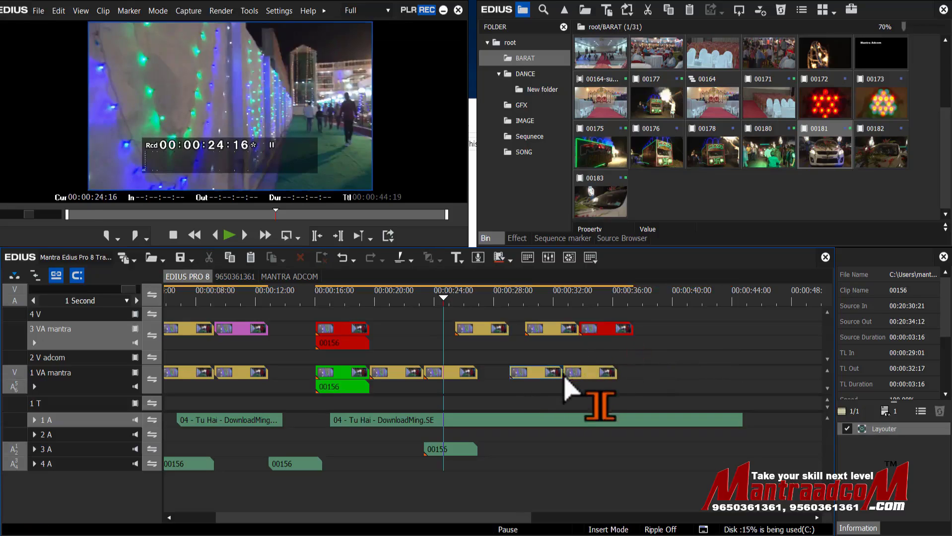
Try moving the yellow 3 VA clip beside the red one to 1 VA at 00:00:32:17 in Insert and Overwrite Mode, undoing each move
{"action": "left_click_drag", "start_coordinate": [556, 329], "coordinate": [587, 376]}
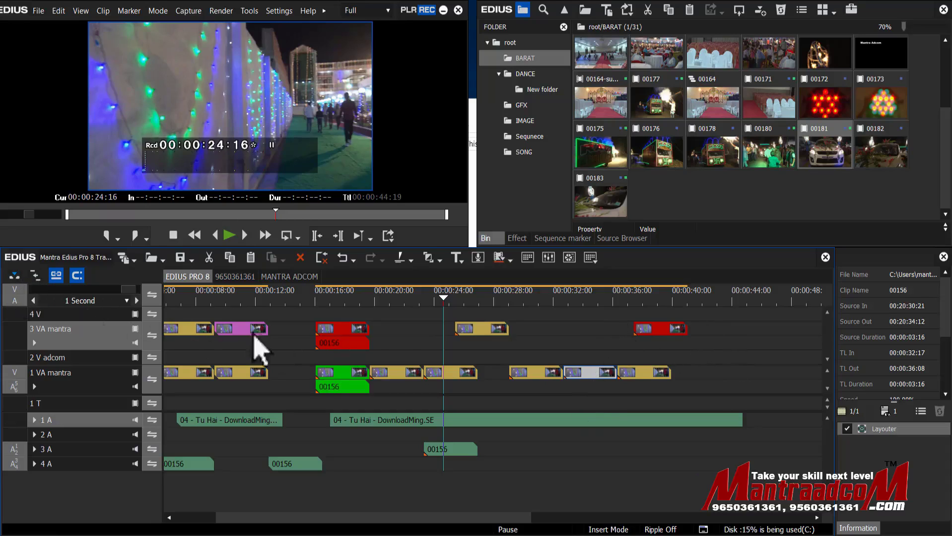
{"action": "key", "text": "ctrl+z"}
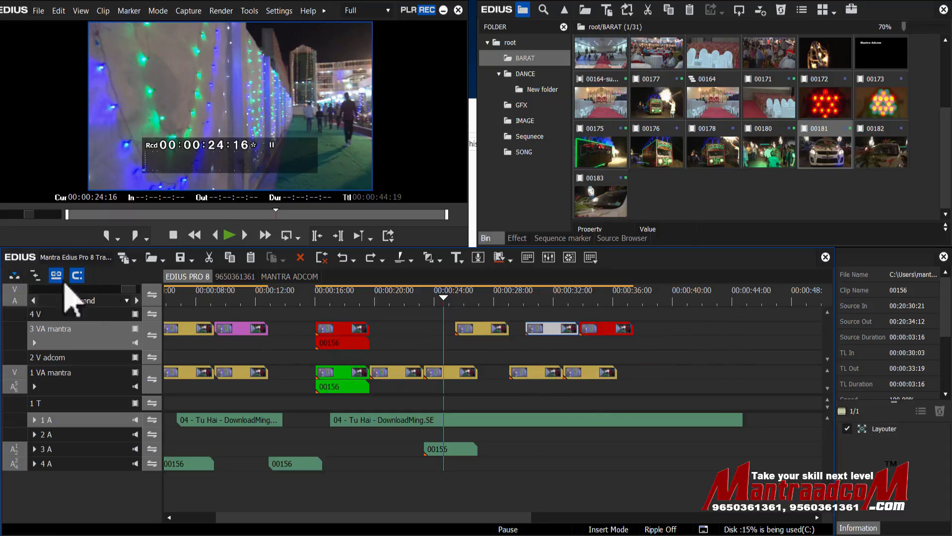
{"action": "left_click", "coordinate": [14, 275]}
{"action": "left_click_drag", "start_coordinate": [551, 332], "coordinate": [589, 376]}
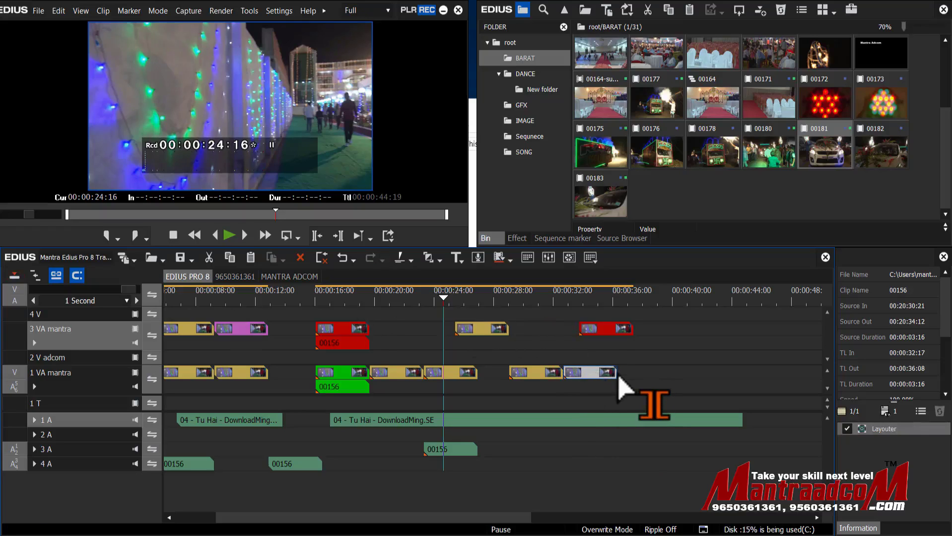
{"action": "key", "text": "ctrl+z"}
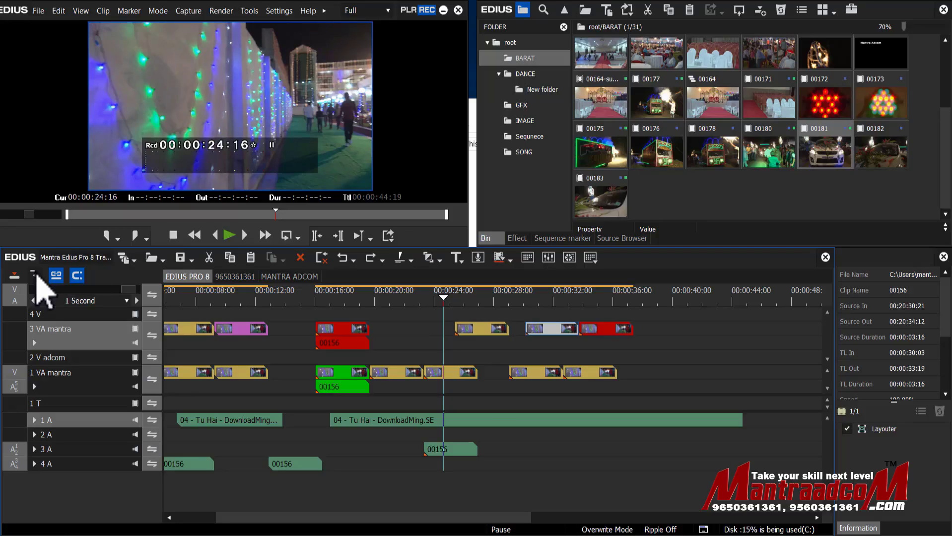
{"action": "left_click", "coordinate": [16, 275]}
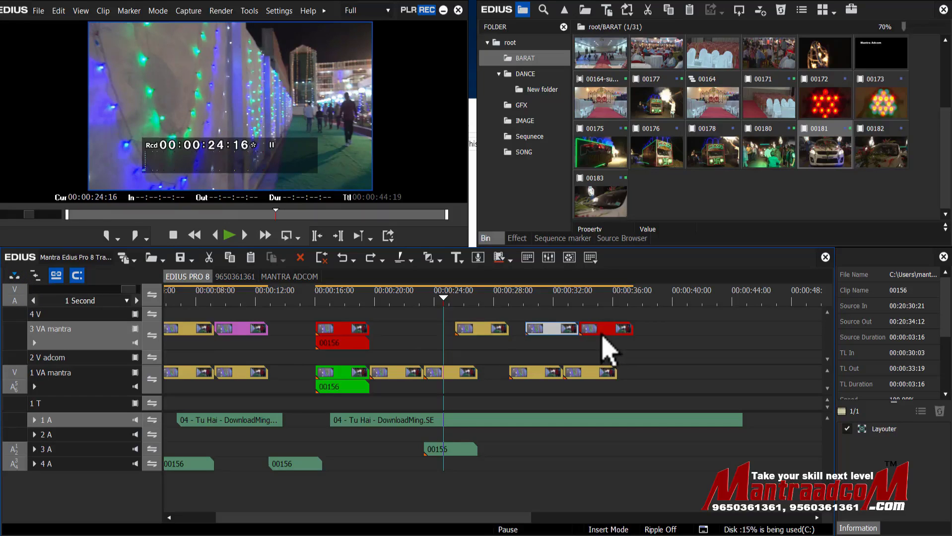
Try the purple 3 VA clip at 00:00:23:08 on its own track and place it on 2 V adcom at 00:00:26:24
{"action": "left_click_drag", "start_coordinate": [256, 330], "coordinate": [450, 342]}
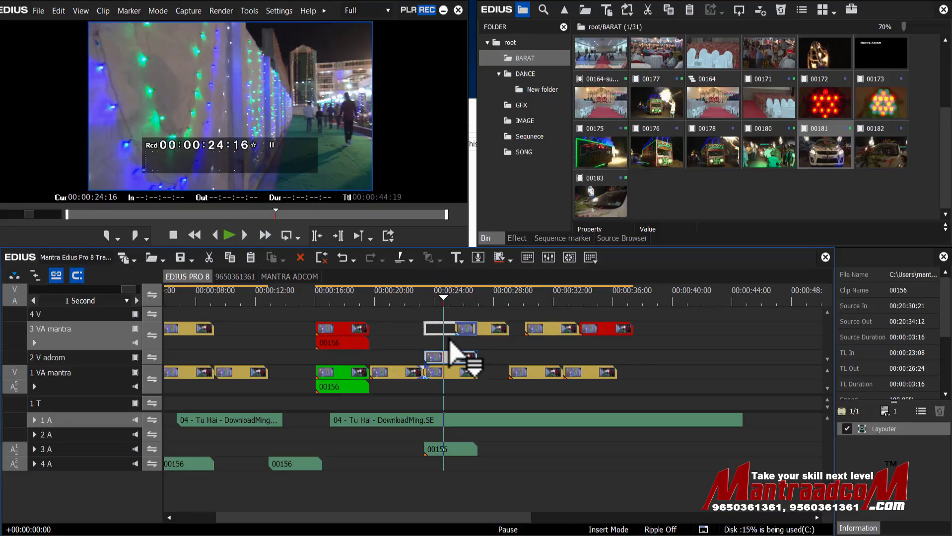
{"action": "left_click_drag", "start_coordinate": [450, 342], "coordinate": [450, 344]}
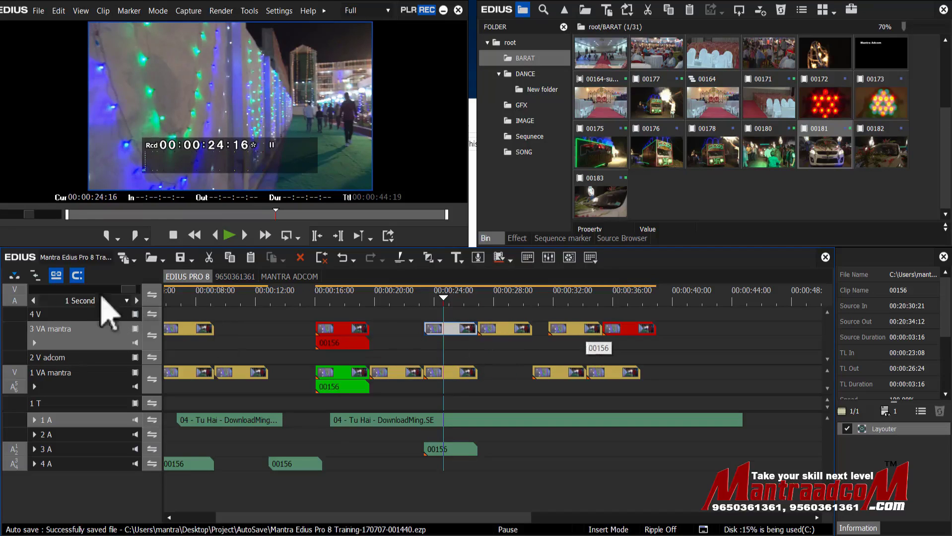
{"action": "left_click_drag", "start_coordinate": [434, 329], "coordinate": [514, 364]}
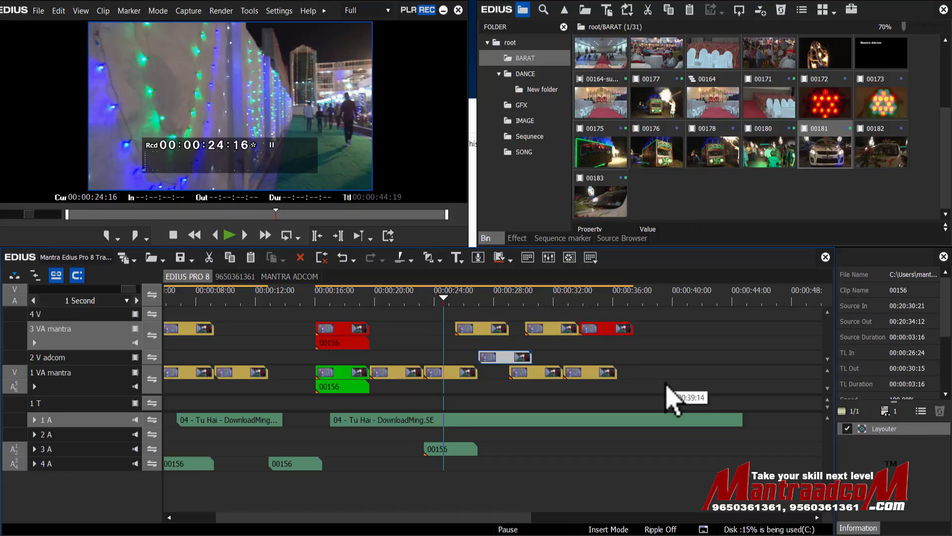
Try placing the 2 V adcom clip on 1 VA at 00:00:26:24 in Overwrite Mode, undo it and return to Insert Mode
{"action": "left_click", "coordinate": [14, 278]}
{"action": "left_click_drag", "start_coordinate": [516, 358], "coordinate": [524, 419]}
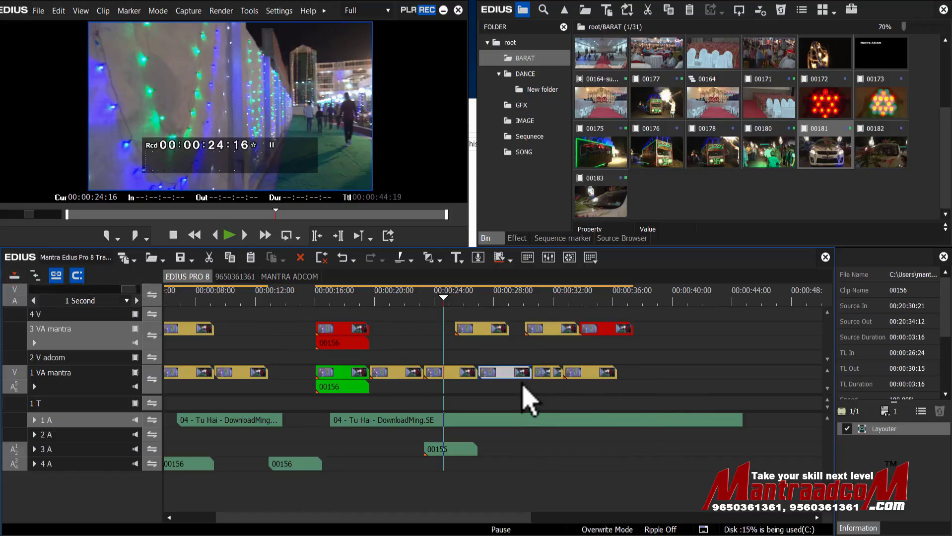
{"action": "key", "text": "ctrl+z"}
{"action": "left_click", "coordinate": [14, 276]}
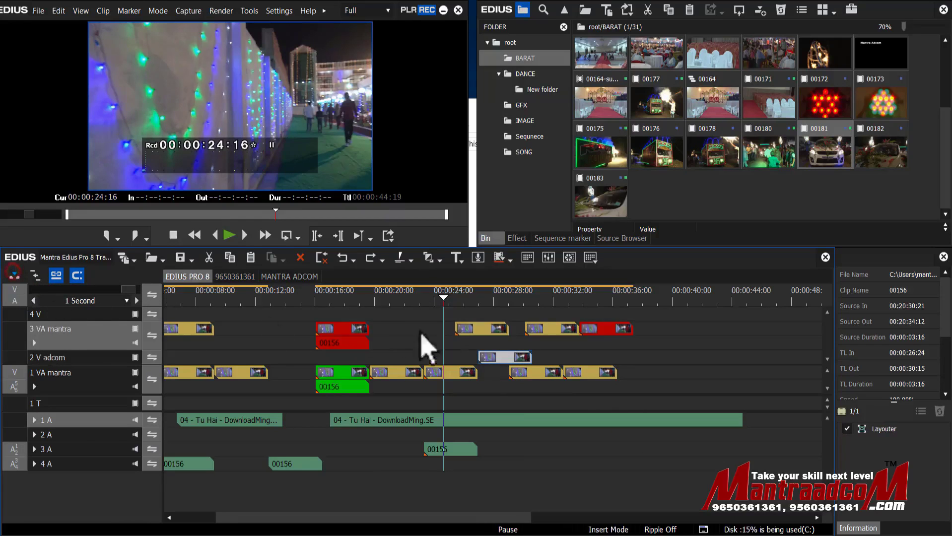
Try inserting the 2 V adcom clip on 1 VA at 00:00:26:24 in Insert Mode and undo the insertion
{"action": "mouse_move", "coordinate": [500, 358]}
{"action": "left_mouse_down"}
{"action": "mouse_move", "coordinate": [504, 378]}
{"action": "mouse_move", "coordinate": [503, 363]}
{"action": "left_mouse_up"}
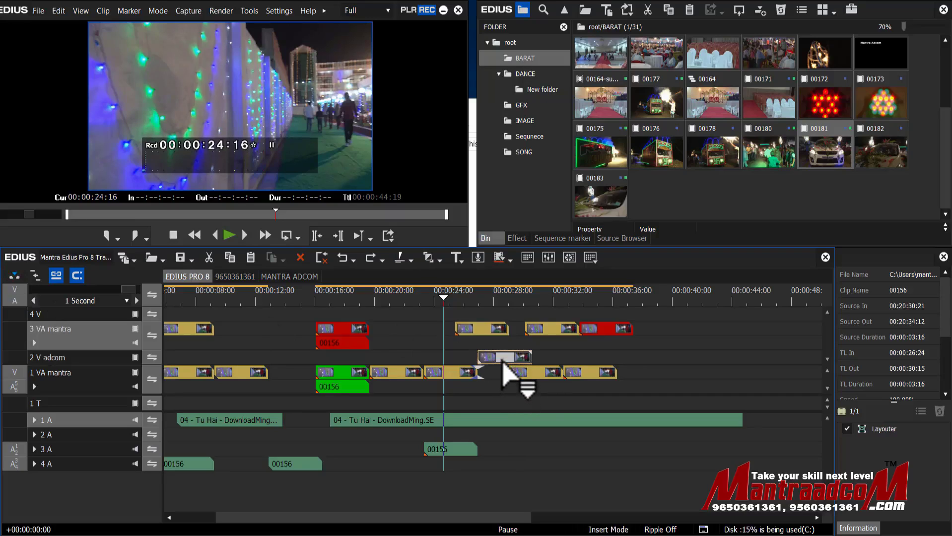
{"action": "left_click_drag", "start_coordinate": [503, 362], "coordinate": [507, 378]}
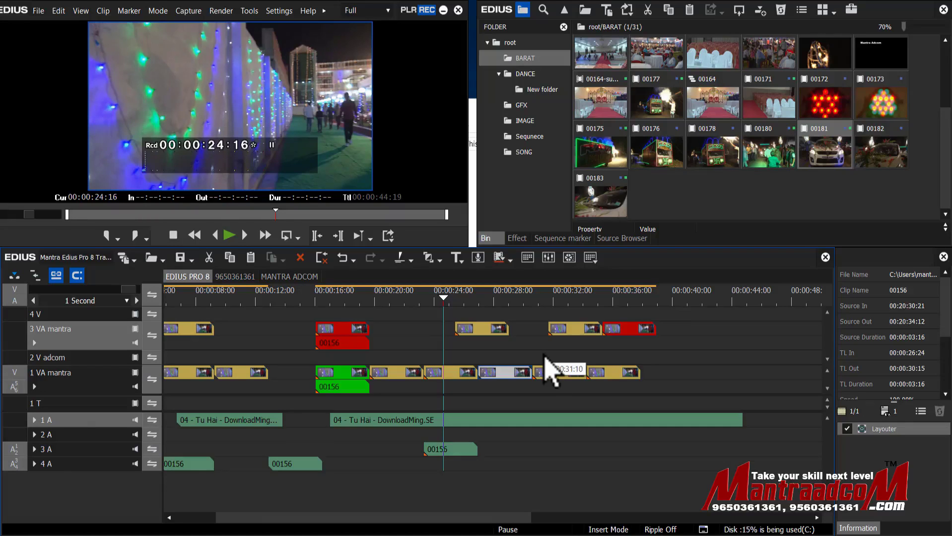
{"action": "key", "text": "alt+Up"}
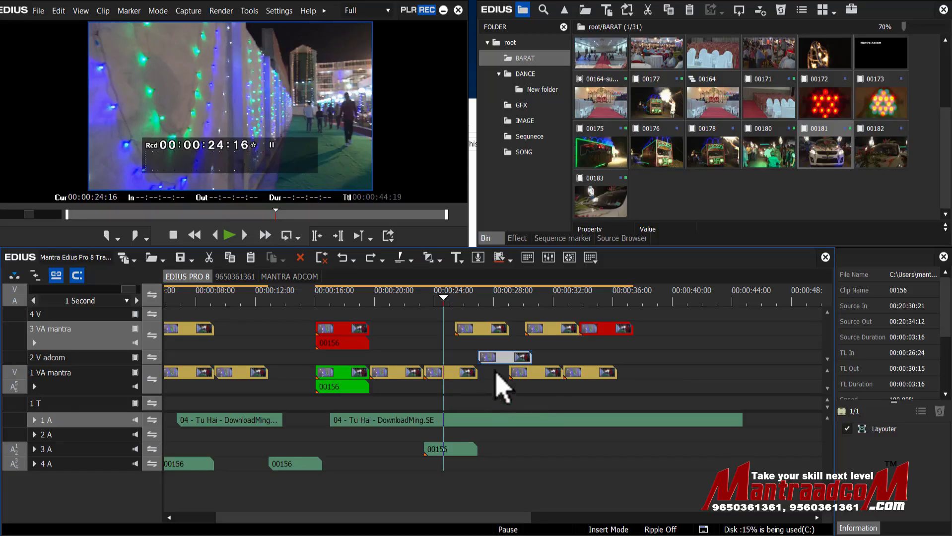
Turn Ripple mode on, keep Insert Mode active and clear the selection of the clips after the playhead
{"action": "left_click_drag", "start_coordinate": [680, 316], "coordinate": [511, 390]}
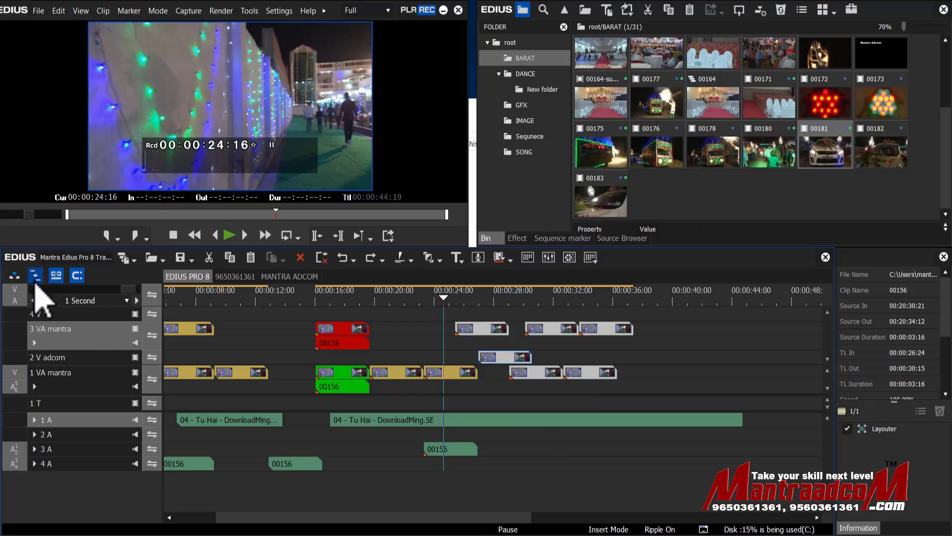
{"action": "left_click", "coordinate": [14, 276]}
{"action": "left_click", "coordinate": [15, 275]}
{"action": "left_click", "coordinate": [421, 341]}
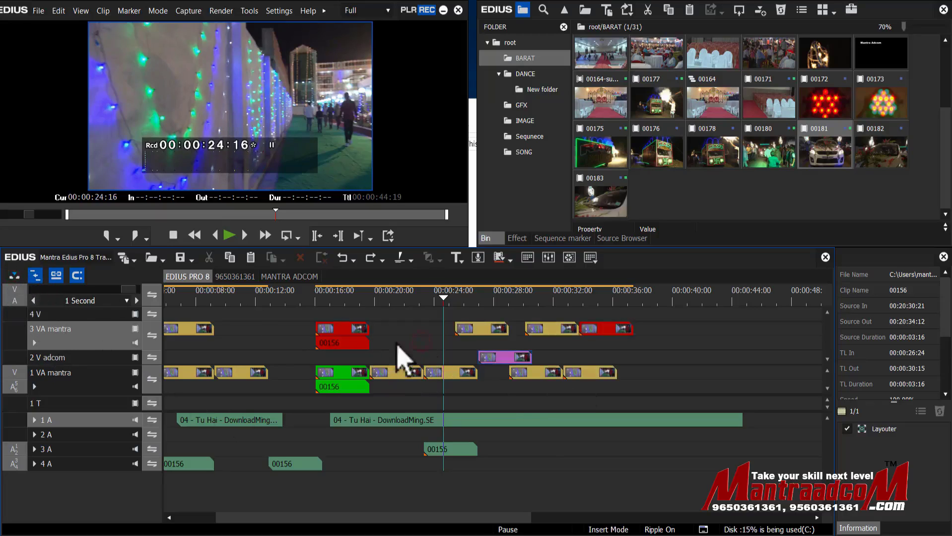
With Ripple on, try moving the 1 VA clip at the playhead later and onto 3 VA at 00:00:19:17, undoing both moves
{"action": "left_click_drag", "start_coordinate": [448, 374], "coordinate": [580, 362]}
{"action": "key", "text": "ctrl+z"}
{"action": "left_click_drag", "start_coordinate": [456, 375], "coordinate": [391, 353]}
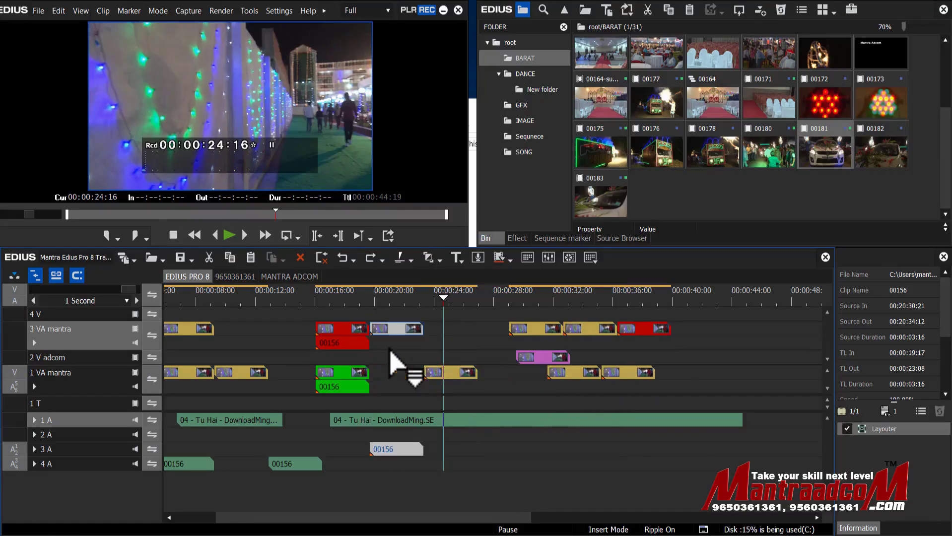
{"action": "key", "text": "ctrl+z"}
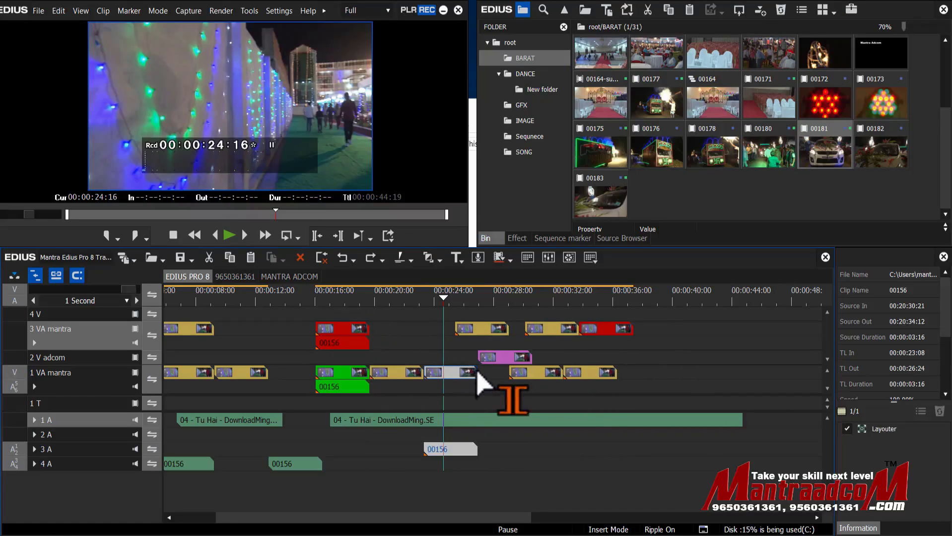
Move the purple 2 V adcom clip earlier to end at the playhead, and try moving the red 3 VA clip to 00:00:29:01
{"action": "left_click_drag", "start_coordinate": [493, 357], "coordinate": [425, 361]}
{"action": "left_click_drag", "start_coordinate": [347, 333], "coordinate": [541, 328]}
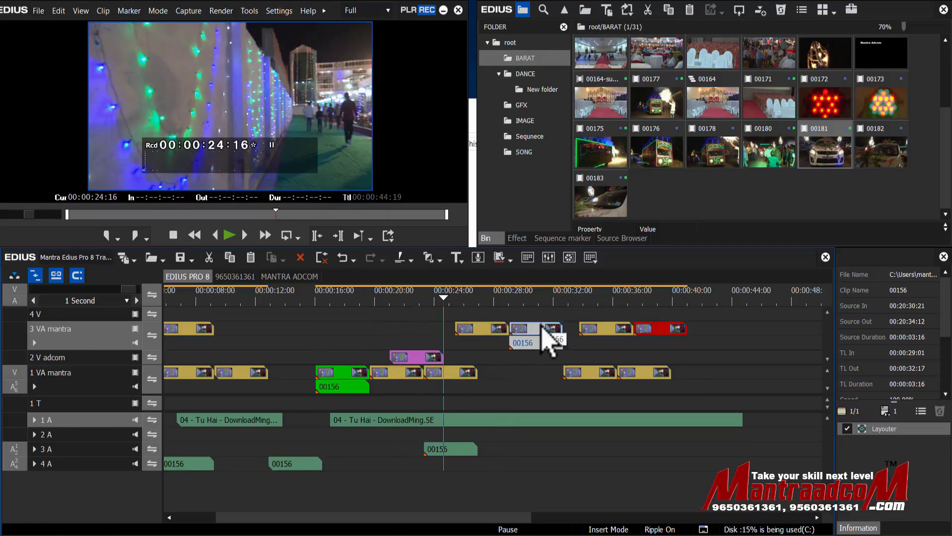
{"action": "key", "text": "ctrl+z"}
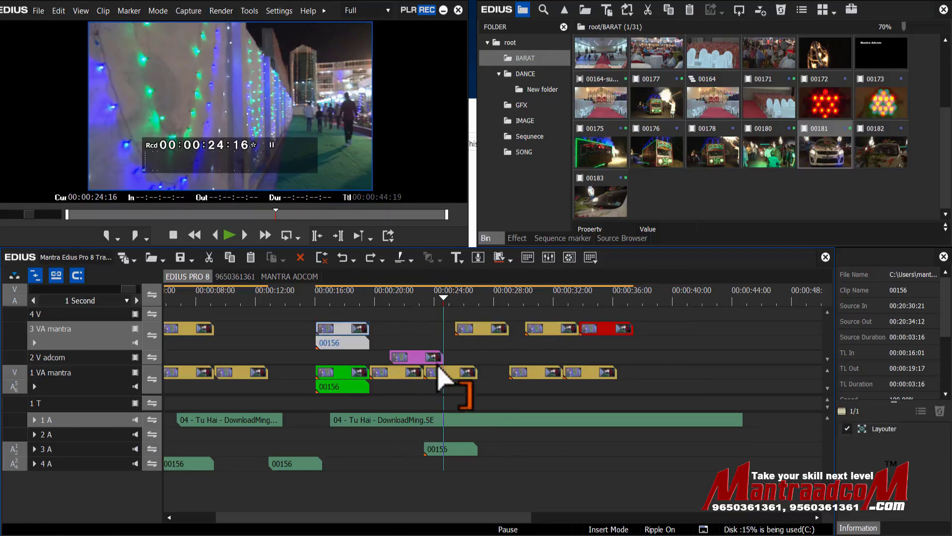
Move the purple clip and the two 1 VA clips below it together 14:20 later on their own tracks, undoing a first try one track higher
{"action": "left_click_drag", "start_coordinate": [455, 359], "coordinate": [700, 361]}
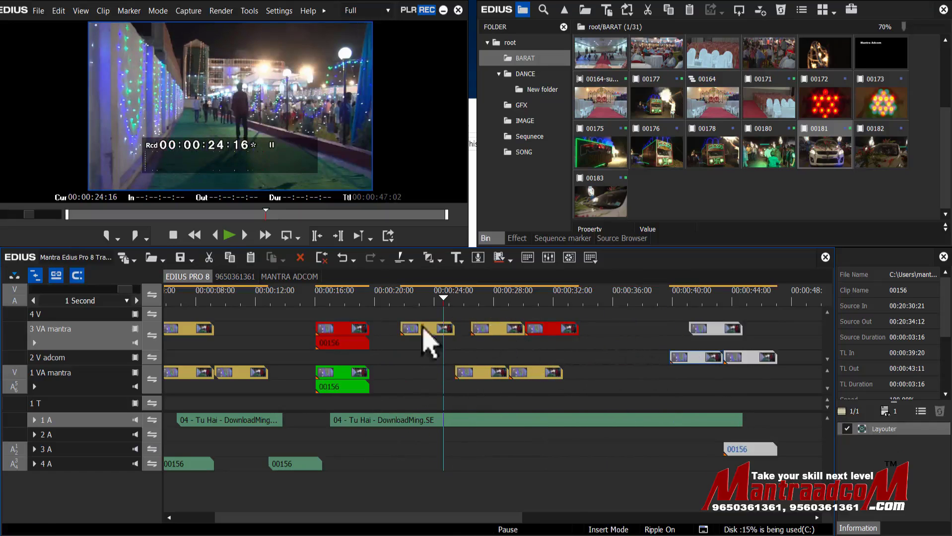
{"action": "key", "text": "ctrl+z"}
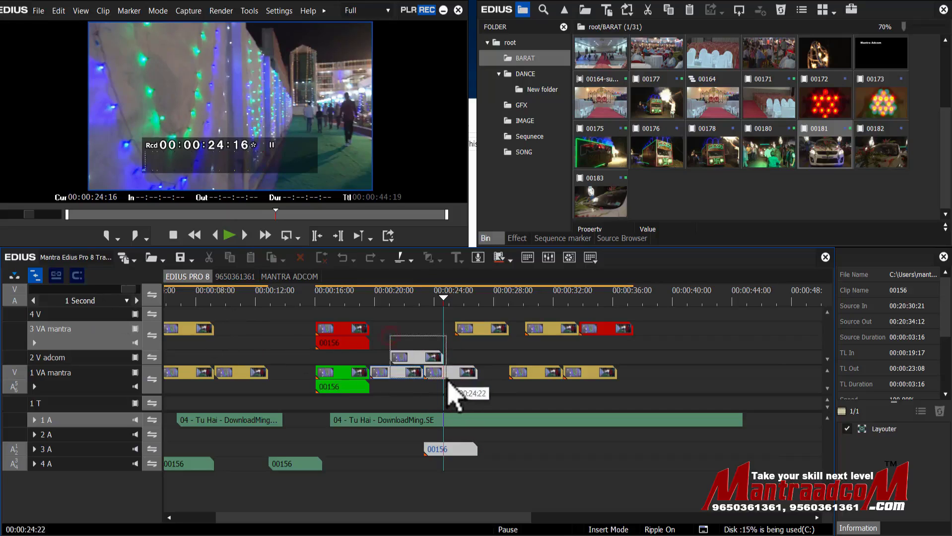
{"action": "left_click_drag", "start_coordinate": [436, 378], "coordinate": [709, 371]}
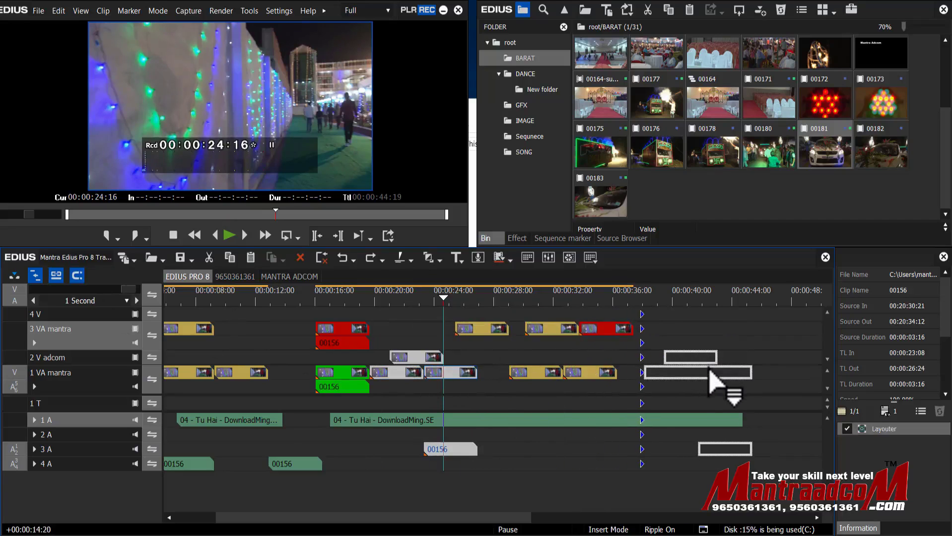
{"action": "left_click_drag", "start_coordinate": [709, 371], "coordinate": [710, 373]}
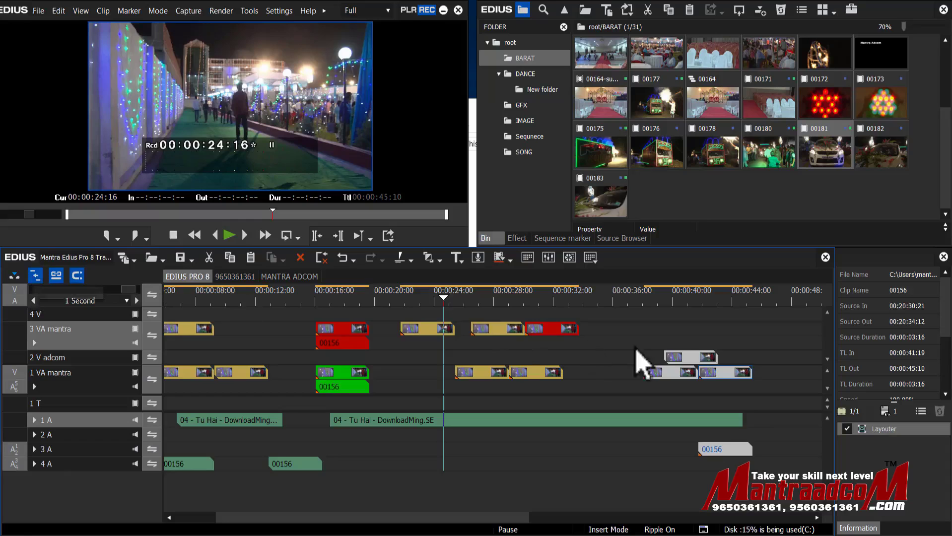
Move the three grouped clips back earlier so the last one starts at 00:00:27:21, and turn Ripple mode off
{"action": "left_click", "coordinate": [663, 373], "text": "ctrl"}
{"action": "left_click_drag", "start_coordinate": [663, 372], "coordinate": [514, 375]}
{"action": "left_click", "coordinate": [527, 373]}
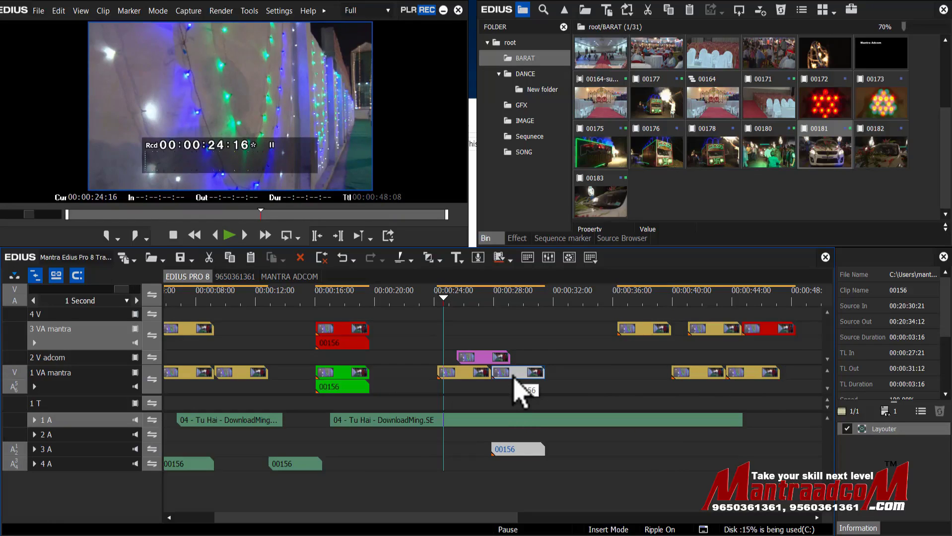
{"action": "left_click", "coordinate": [35, 275]}
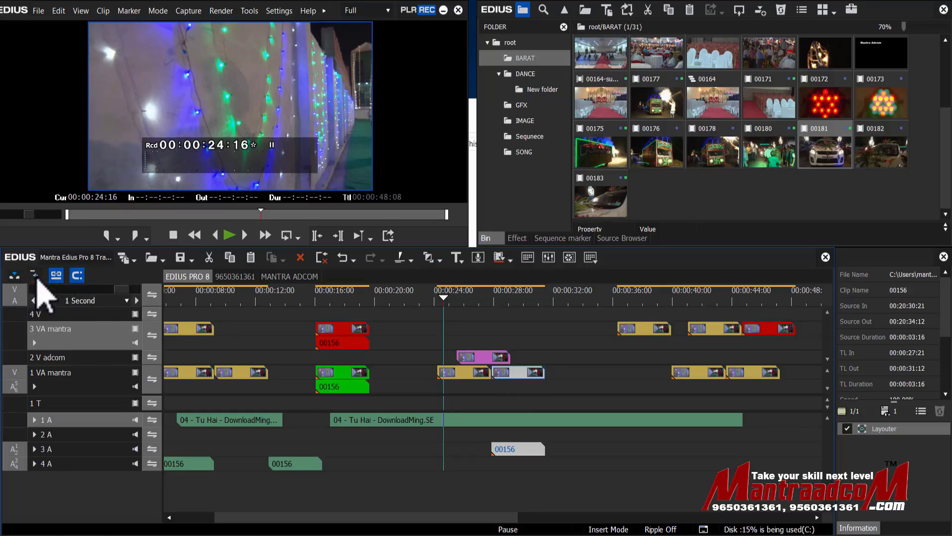